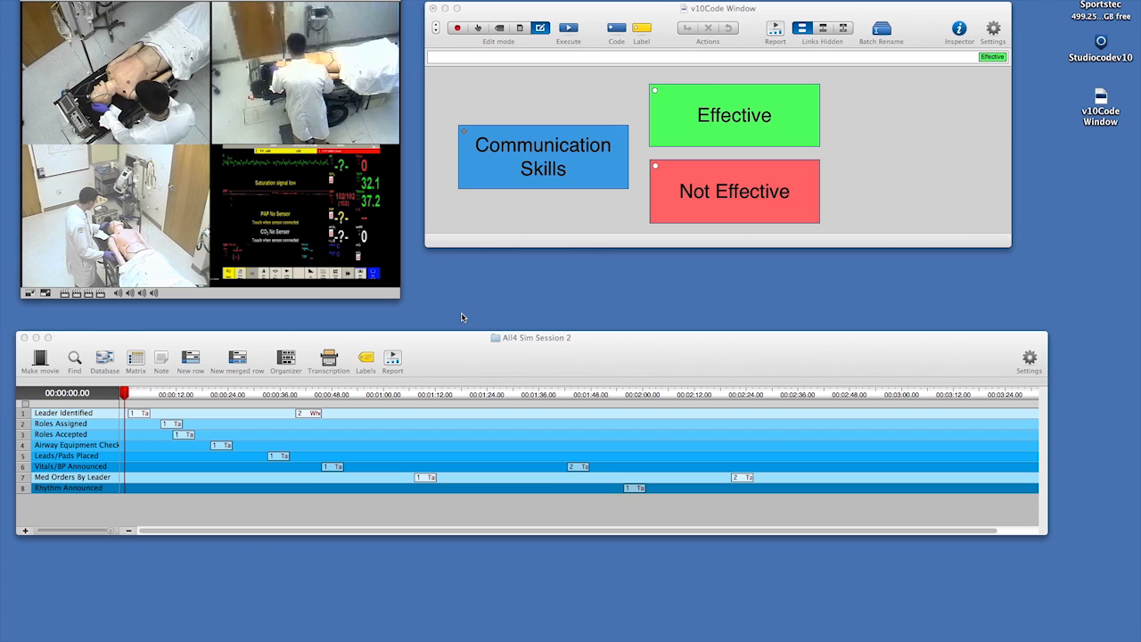
Inspect the behaviour settings of the Communication Skills code button, including its lead time, lag time and notes options.
{"action": "left_click", "coordinate": [555, 166]}
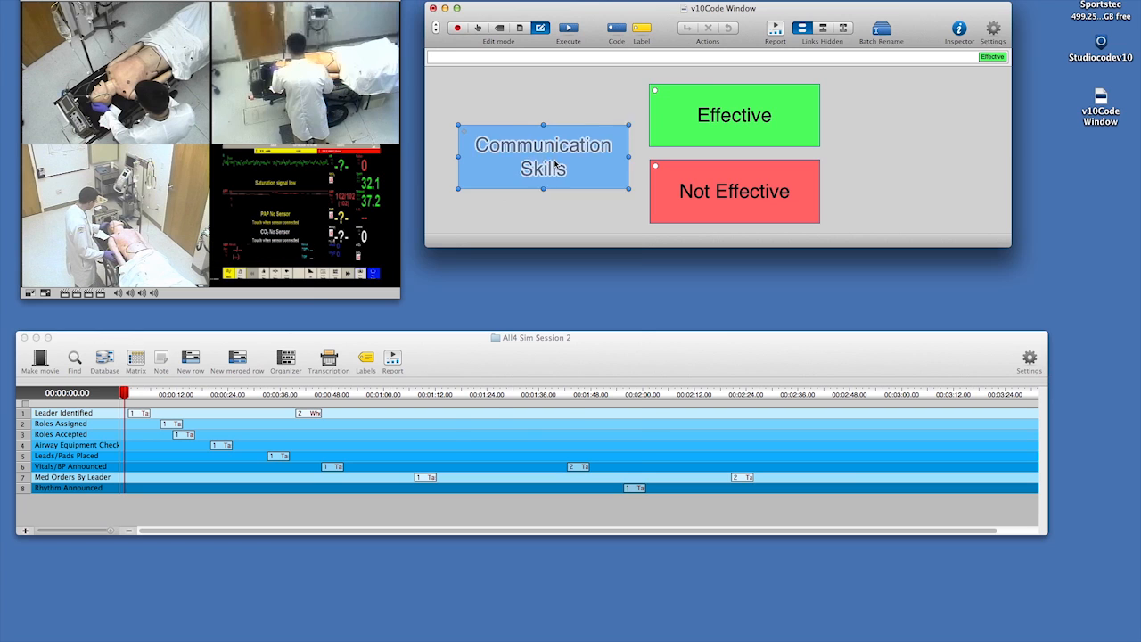
{"action": "double_click", "coordinate": [554, 166]}
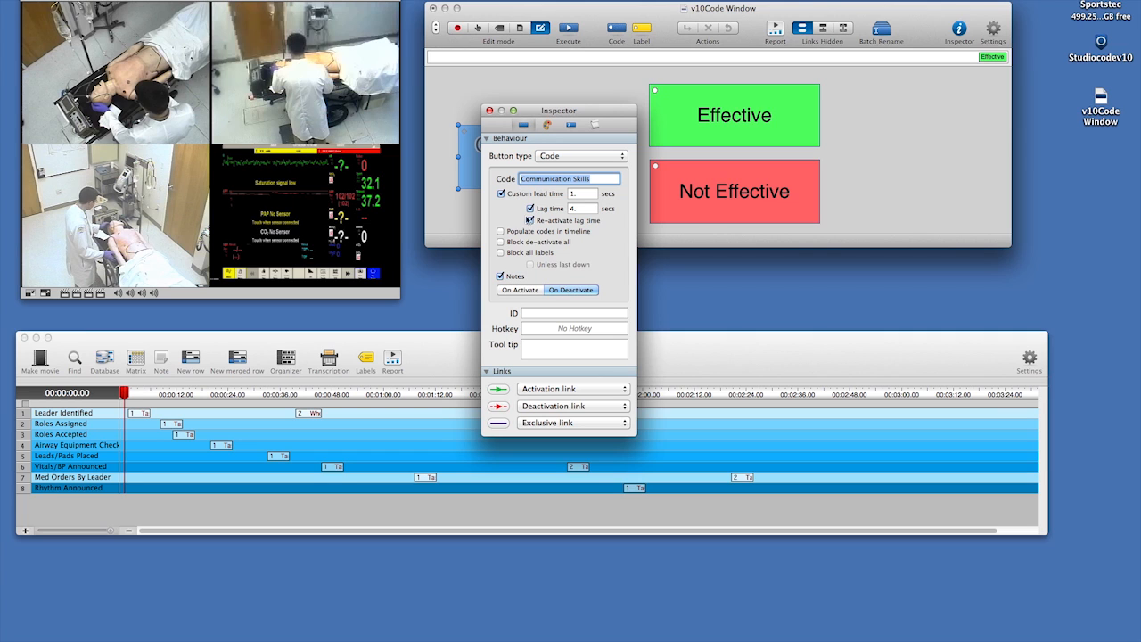
{"action": "left_click", "coordinate": [489, 112]}
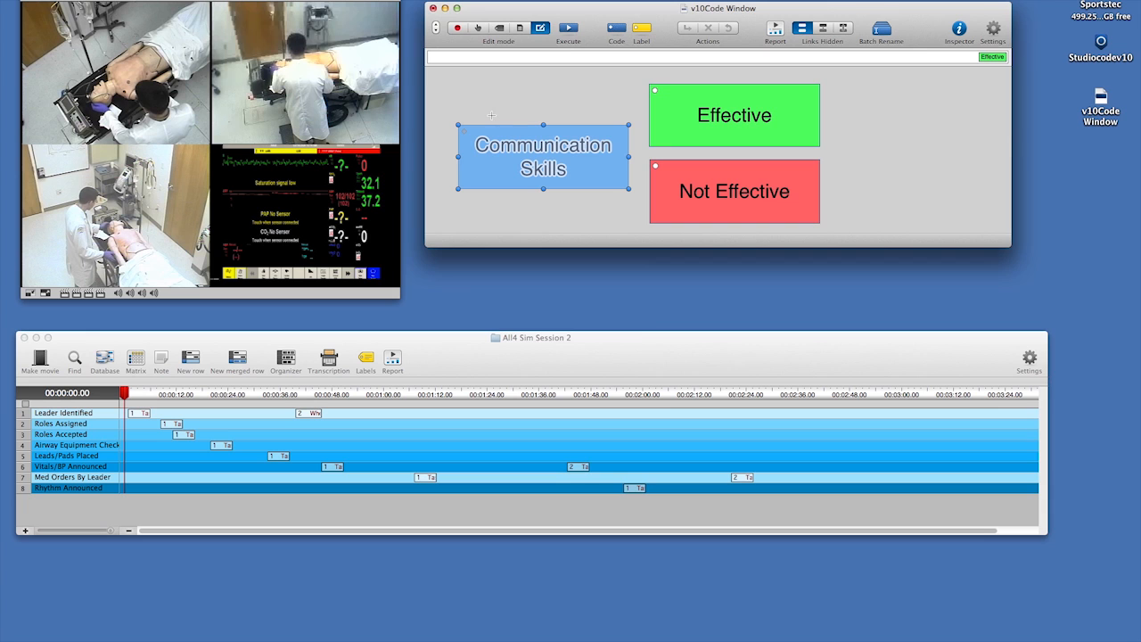
In code mode, code an Effective communication instance and attach the note "A good example of closed loop communication".
{"action": "left_click", "coordinate": [478, 29]}
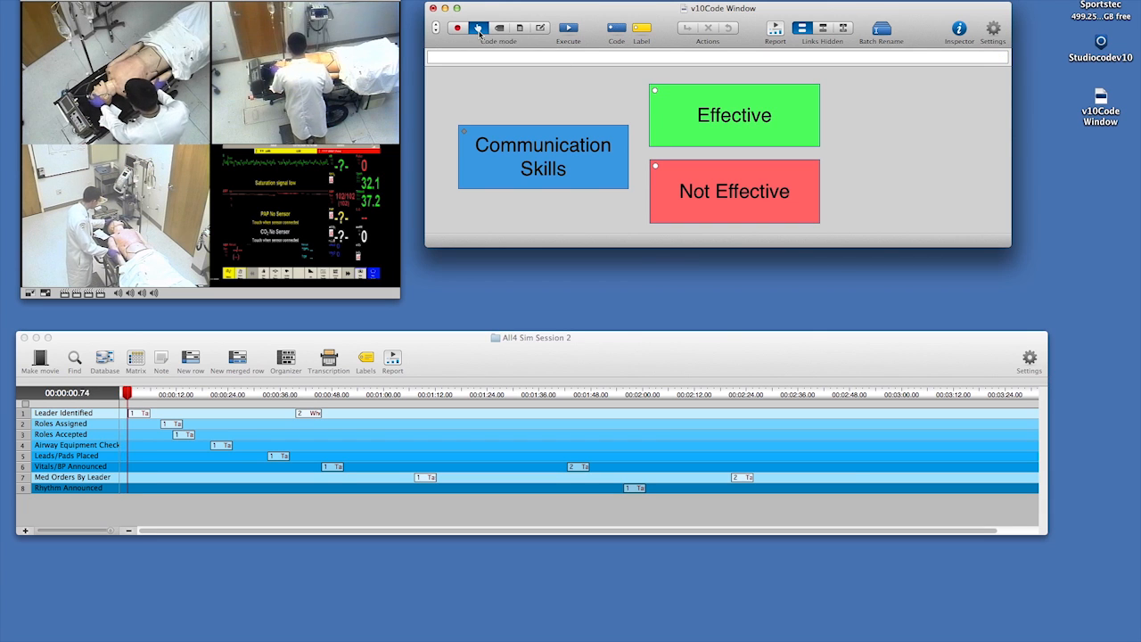
{"action": "left_click", "coordinate": [703, 123]}
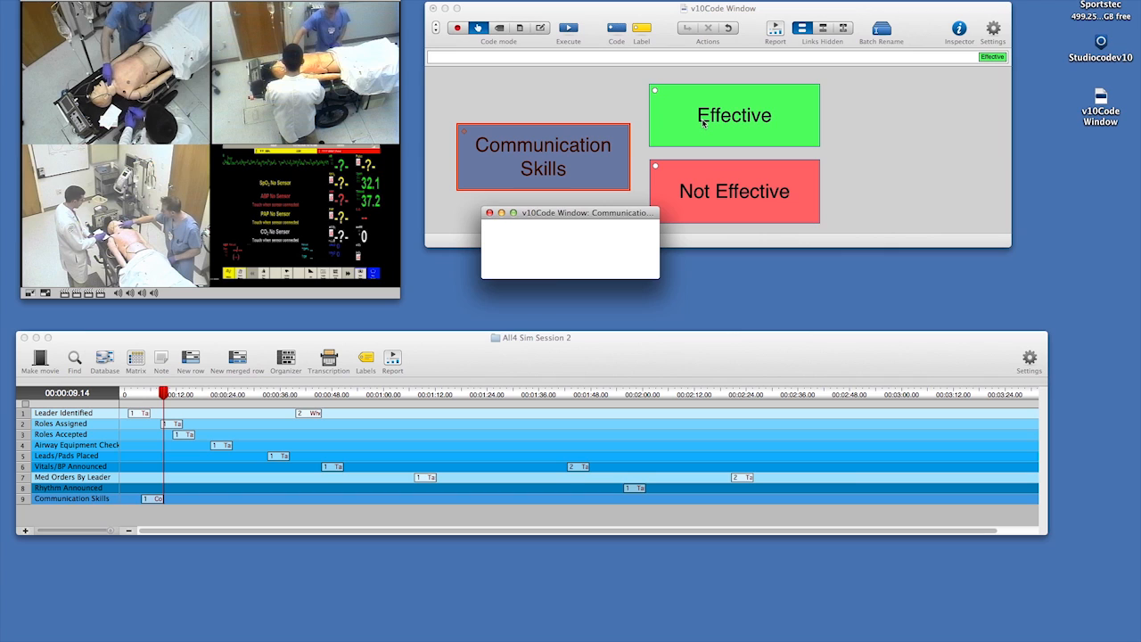
{"action": "type", "text": "A"}
{"action": "type", "text": " good exam"}
{"action": "type", "text": "ple o"}
{"action": "type", "text": "f closed loop "}
{"action": "type", "text": "cl"}
{"action": "type", "text": "mmunication"}
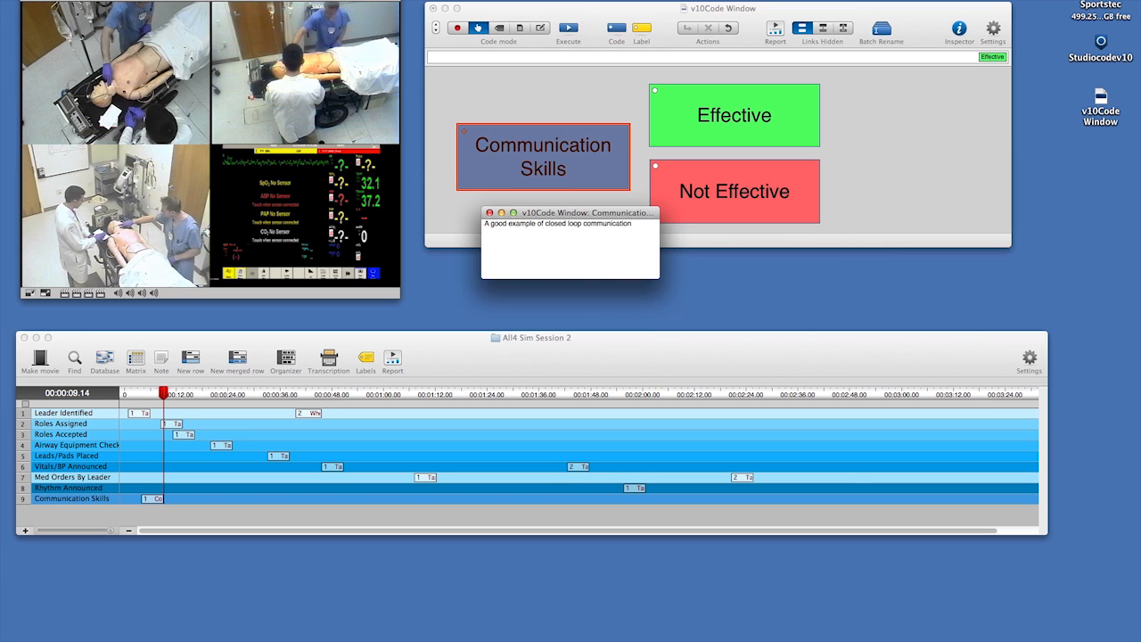
{"action": "left_click", "coordinate": [489, 212]}
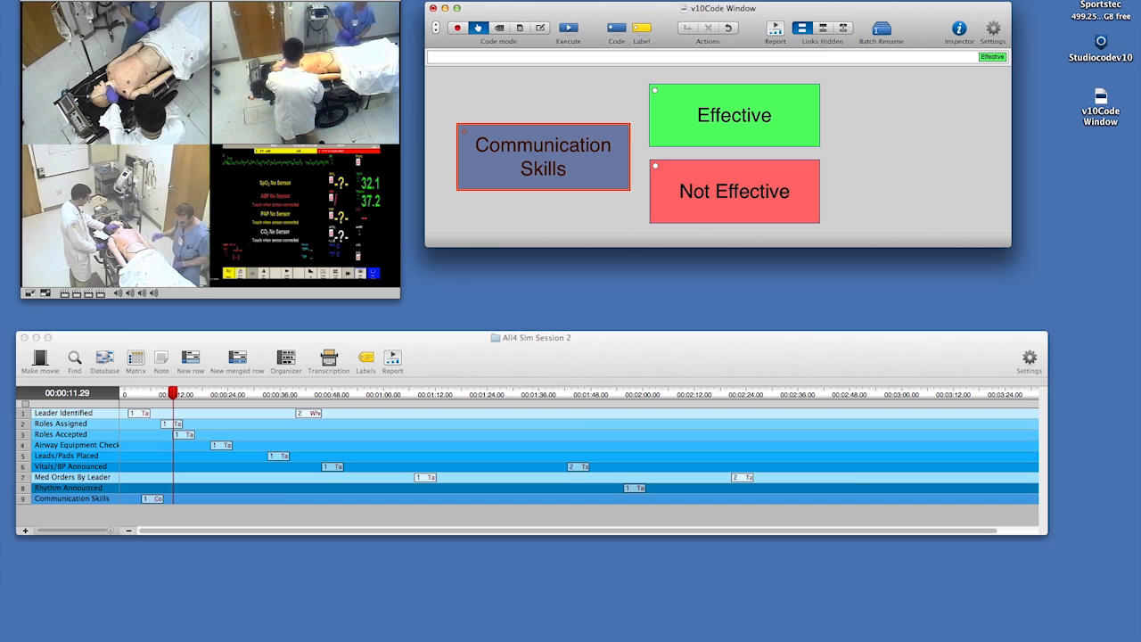
Return to edit mode and recheck when the Communication Skills button is set to prompt for notes.
{"action": "left_click", "coordinate": [541, 31]}
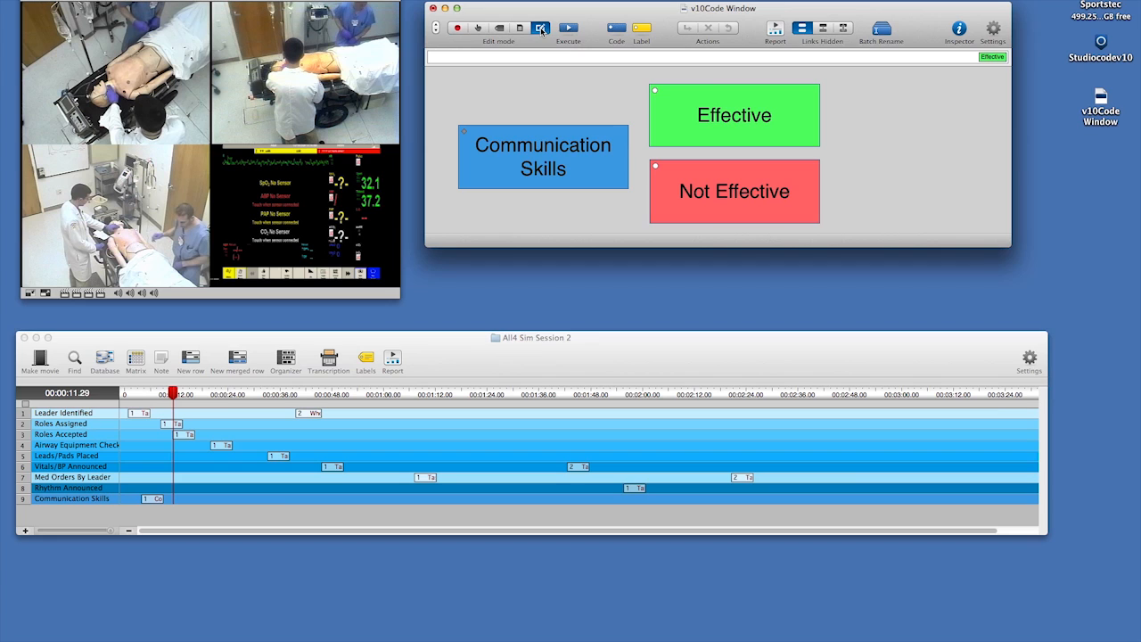
{"action": "double_click", "coordinate": [517, 165]}
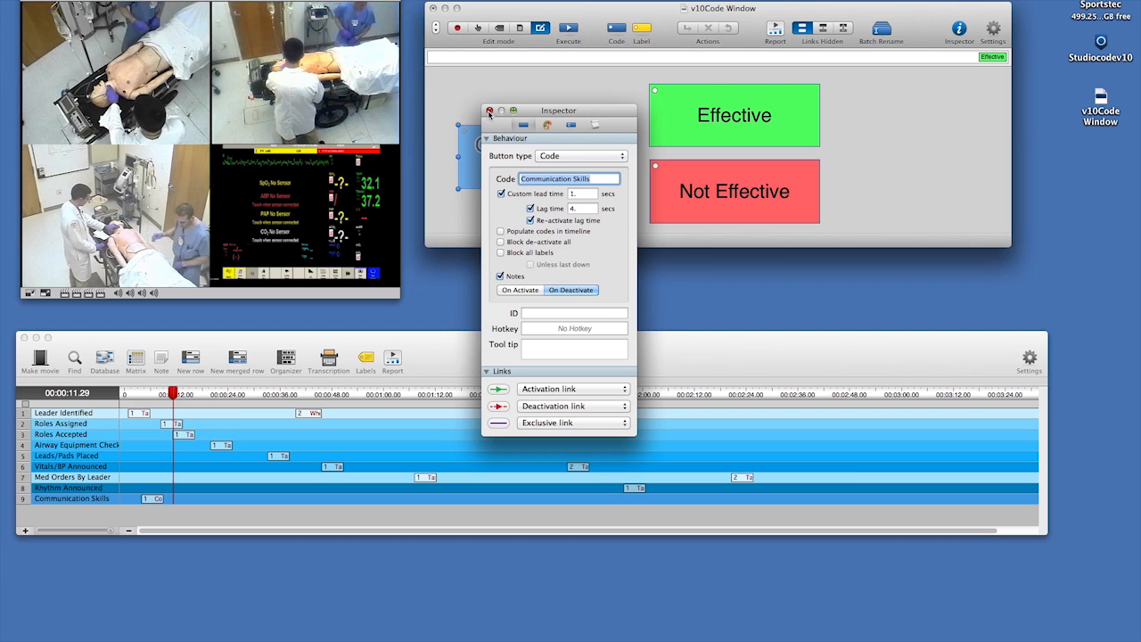
{"action": "left_click", "coordinate": [489, 110]}
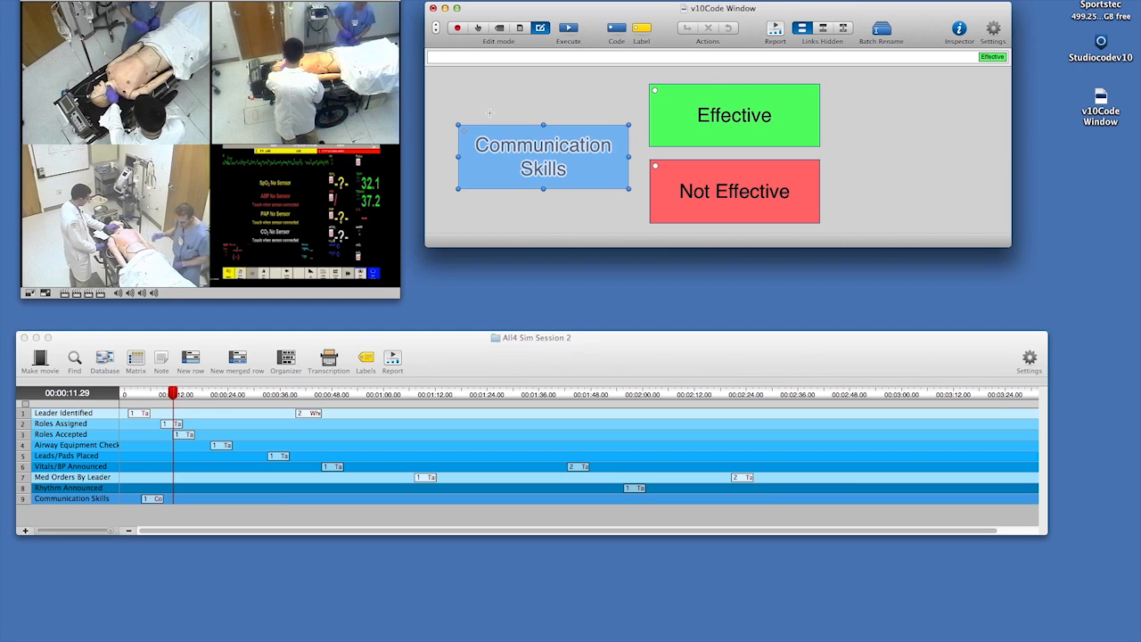
Switch back to code mode and shorten the Communication Skills button's name to "Communication" without leaving that mode.
{"action": "left_click", "coordinate": [477, 30]}
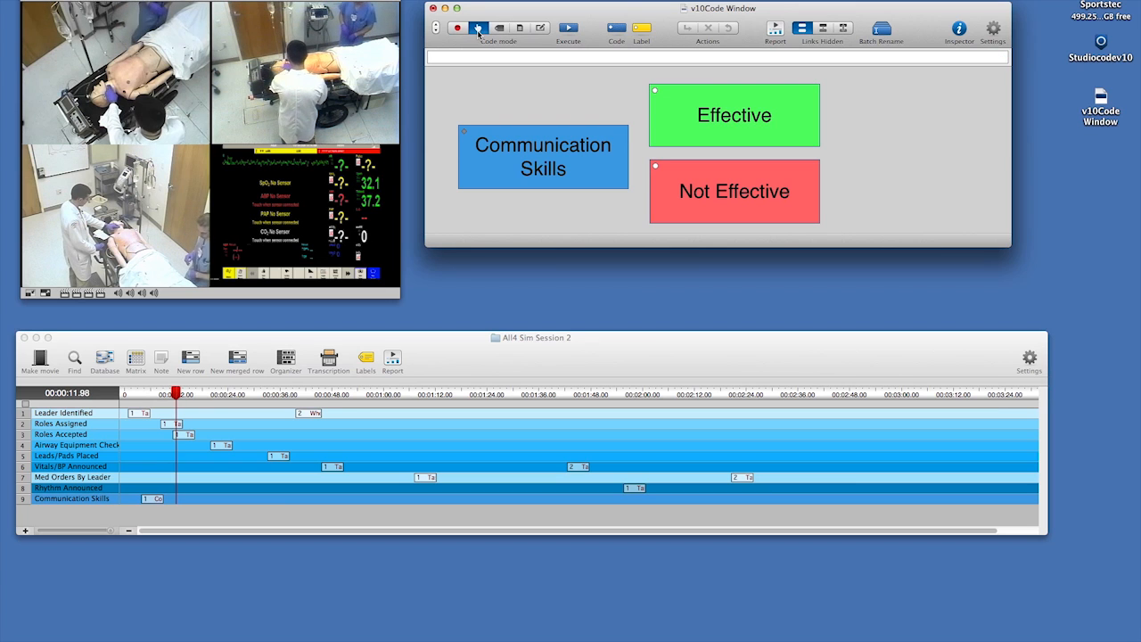
{"action": "right_click", "coordinate": [490, 175]}
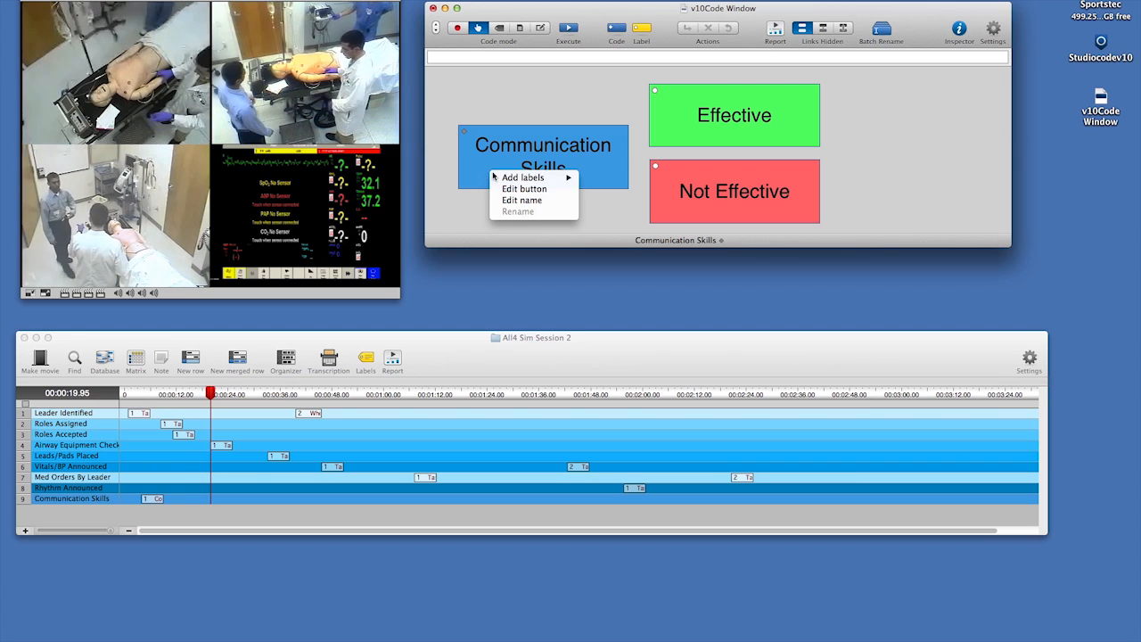
{"action": "left_click", "coordinate": [512, 202]}
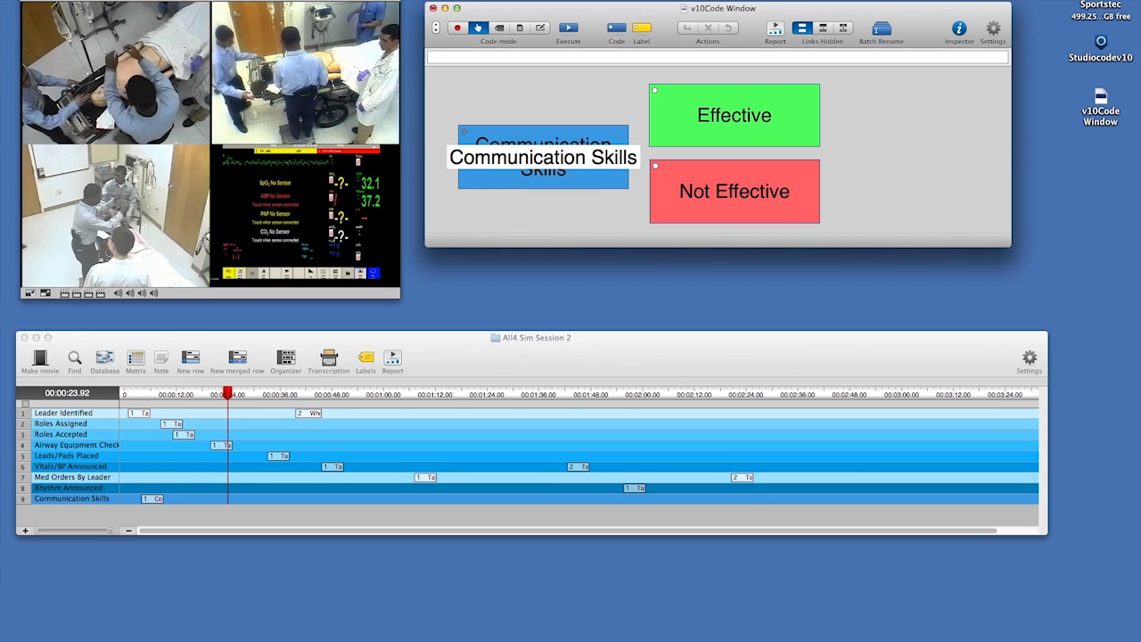
{"action": "key", "text": "BackSpace"}
{"action": "key", "text": "BackSpace"}
{"action": "key", "text": "BackSpace"}
{"action": "key", "text": "BackSpace"}
{"action": "key", "text": "BackSpace"}
{"action": "key", "text": "BackSpace"}
{"action": "key", "text": "BackSpace"}
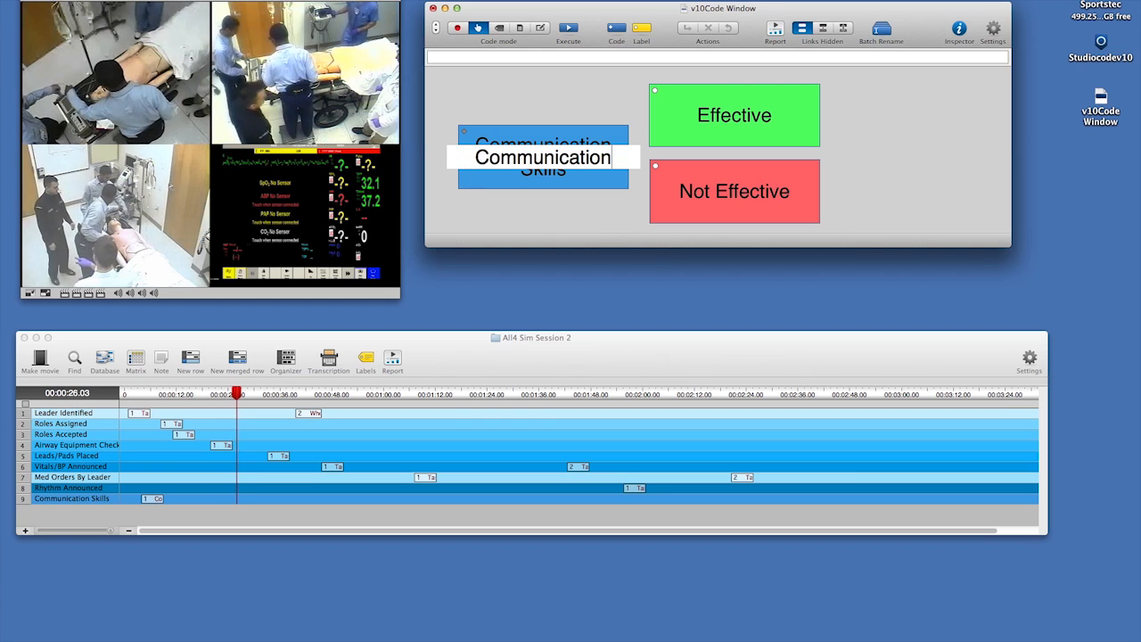
{"action": "key", "text": "Return"}
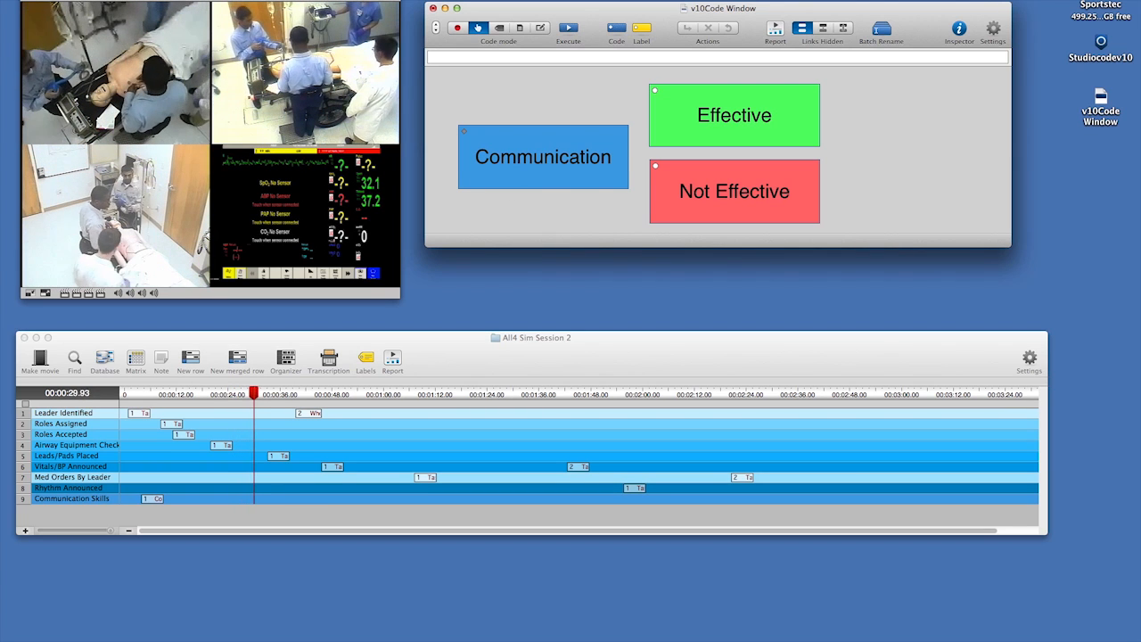
Code an Effective instance with the Communication button and close its note without entering text.
{"action": "left_click", "coordinate": [709, 117]}
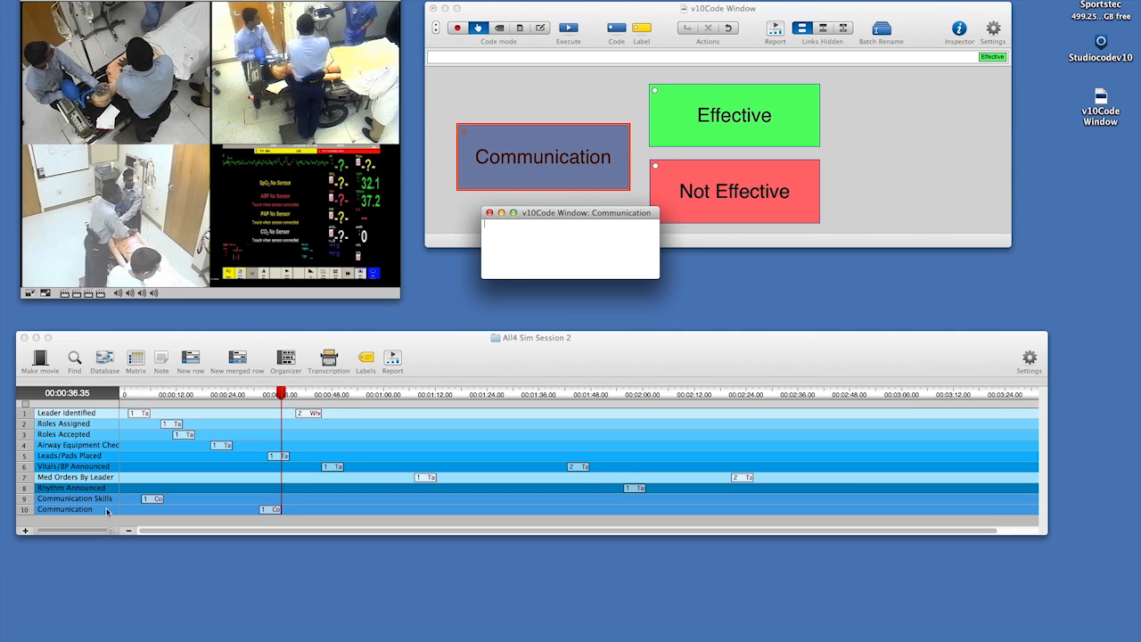
{"action": "left_click", "coordinate": [489, 213]}
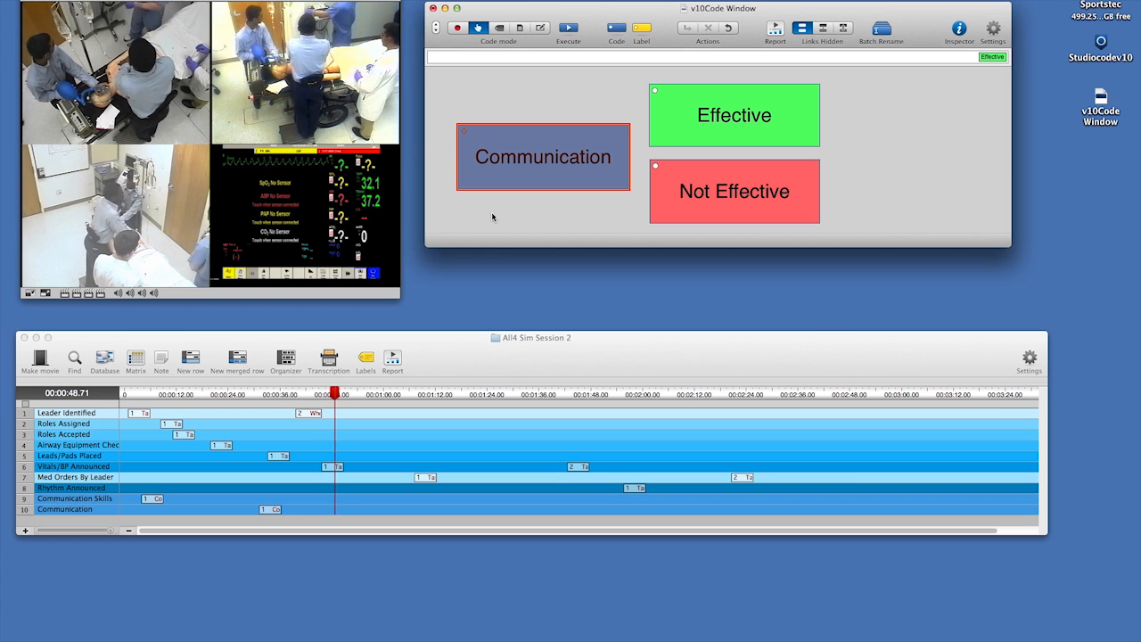
Add the Anesthesiologist label from the Who group to the Communication button while coding.
{"action": "right_click", "coordinate": [541, 179]}
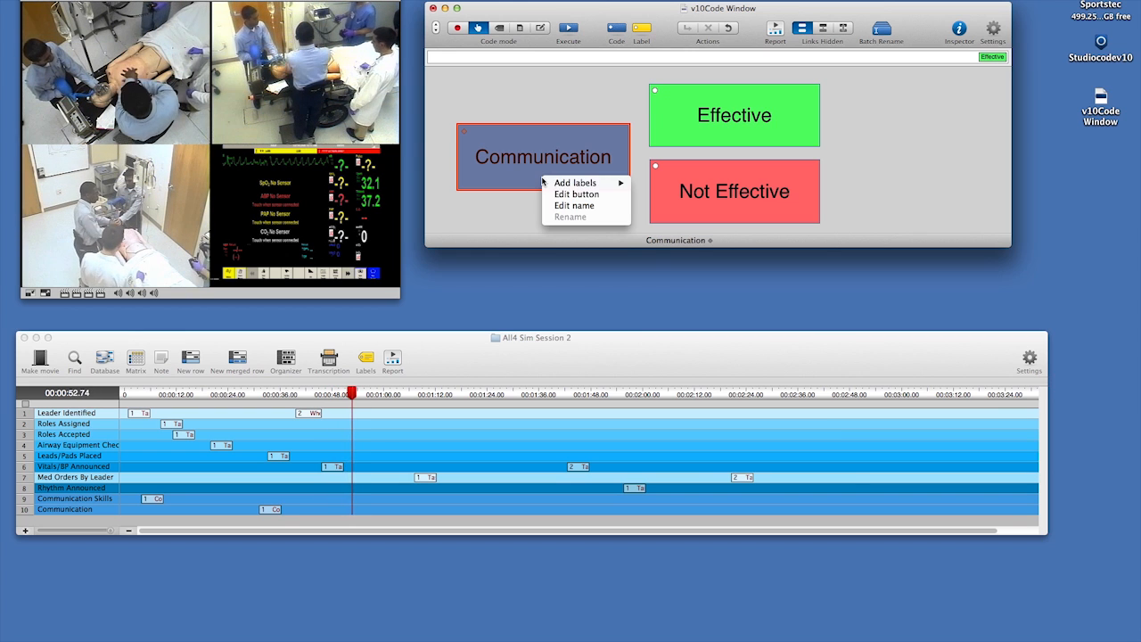
{"action": "mouse_move", "coordinate": [567, 182]}
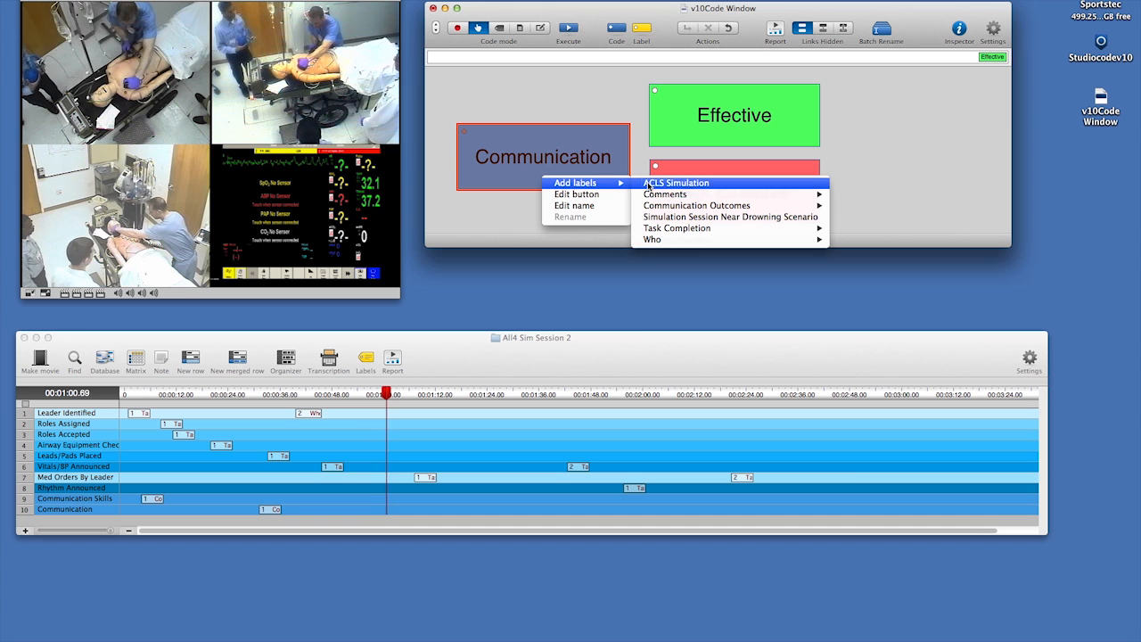
{"action": "mouse_move", "coordinate": [653, 239]}
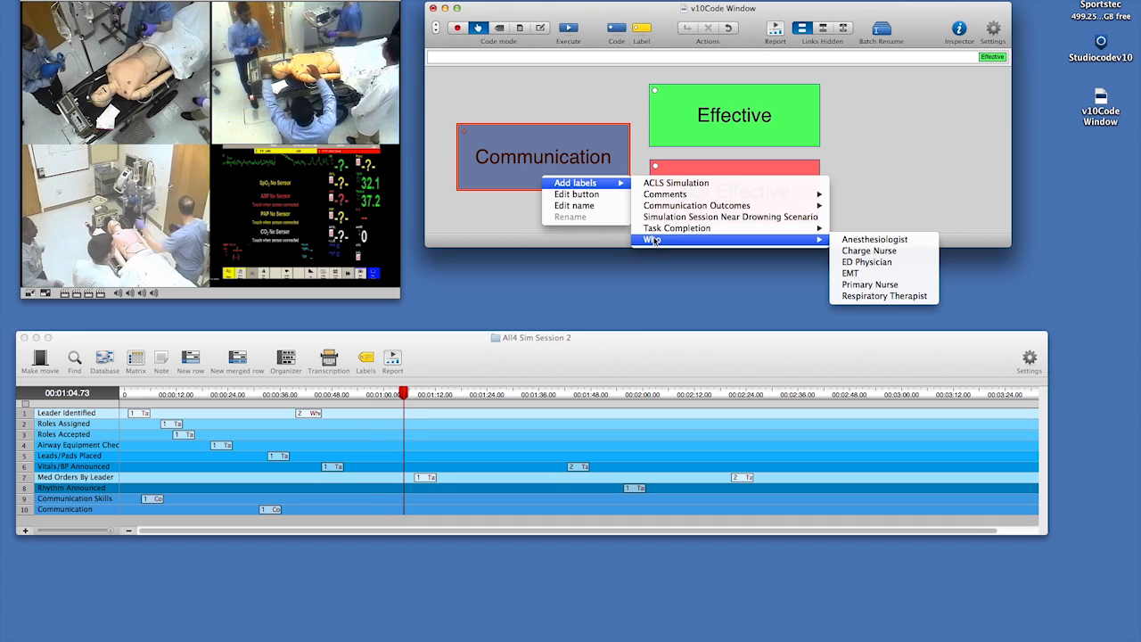
{"action": "left_click", "coordinate": [856, 241]}
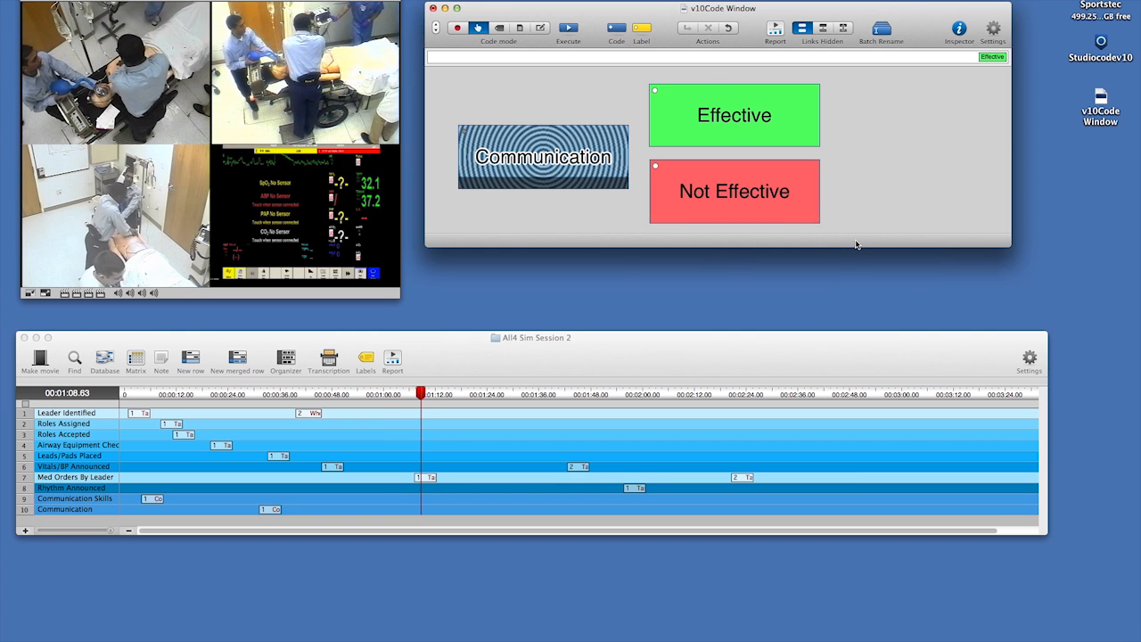